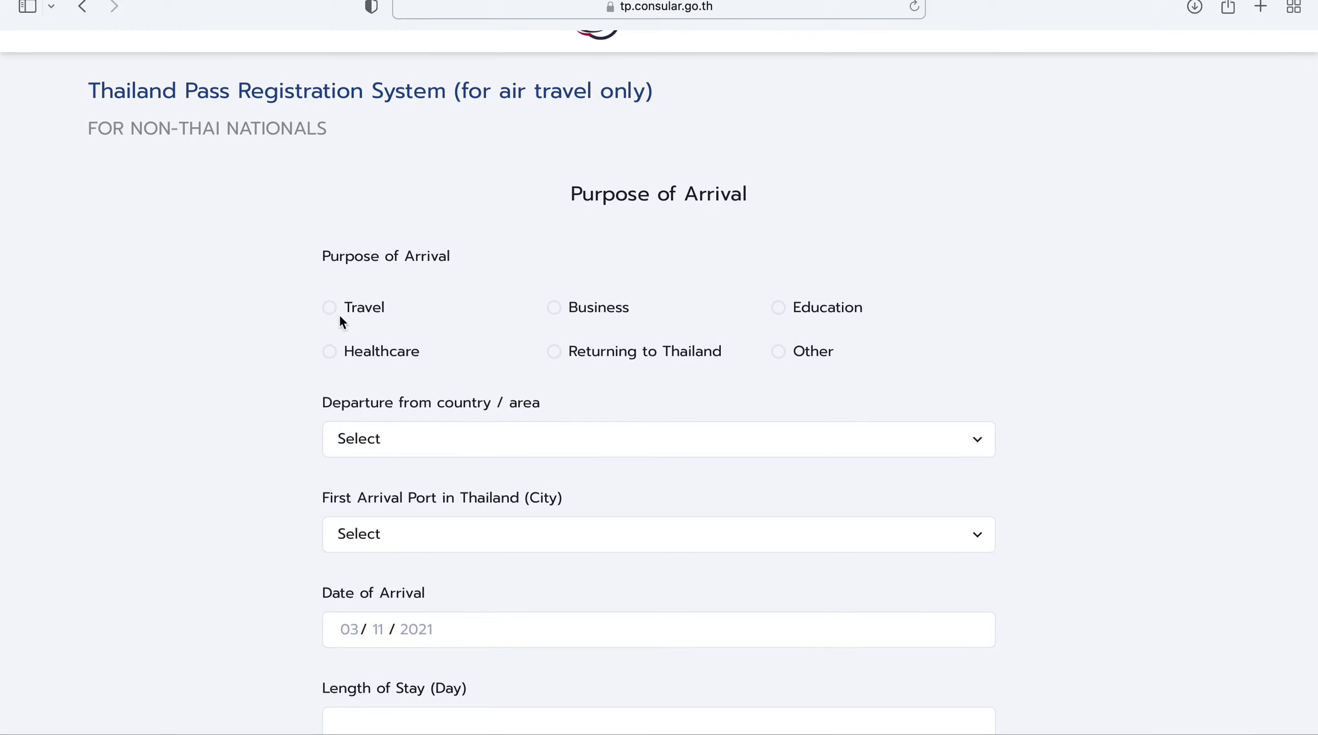
Step: Set the purpose of arrival to Travel, the departure country to Italy and the first arrival port to Suvarnabhumi Airport (BKK)
{"action": "left_click", "coordinate": [675, 443]}
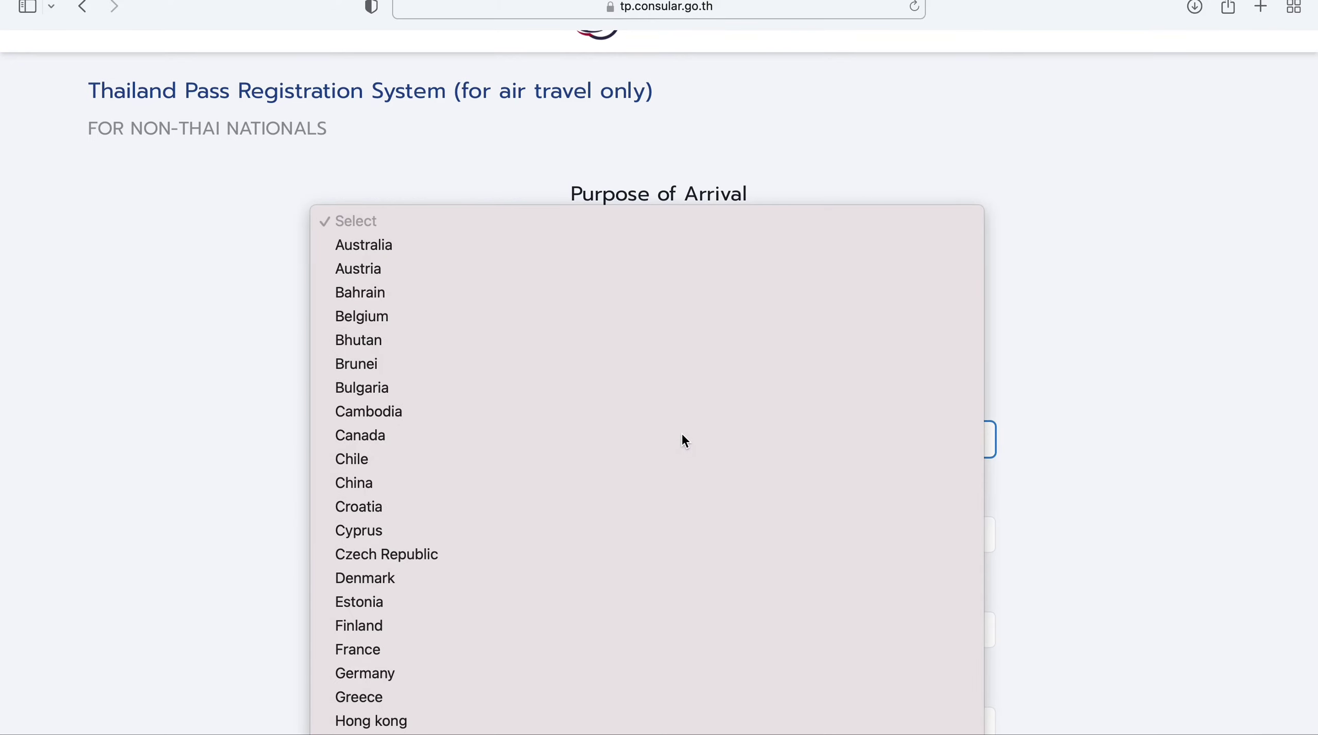
{"action": "scroll", "coordinate": [601, 686], "scroll_direction": "down", "scroll_amount": 6}
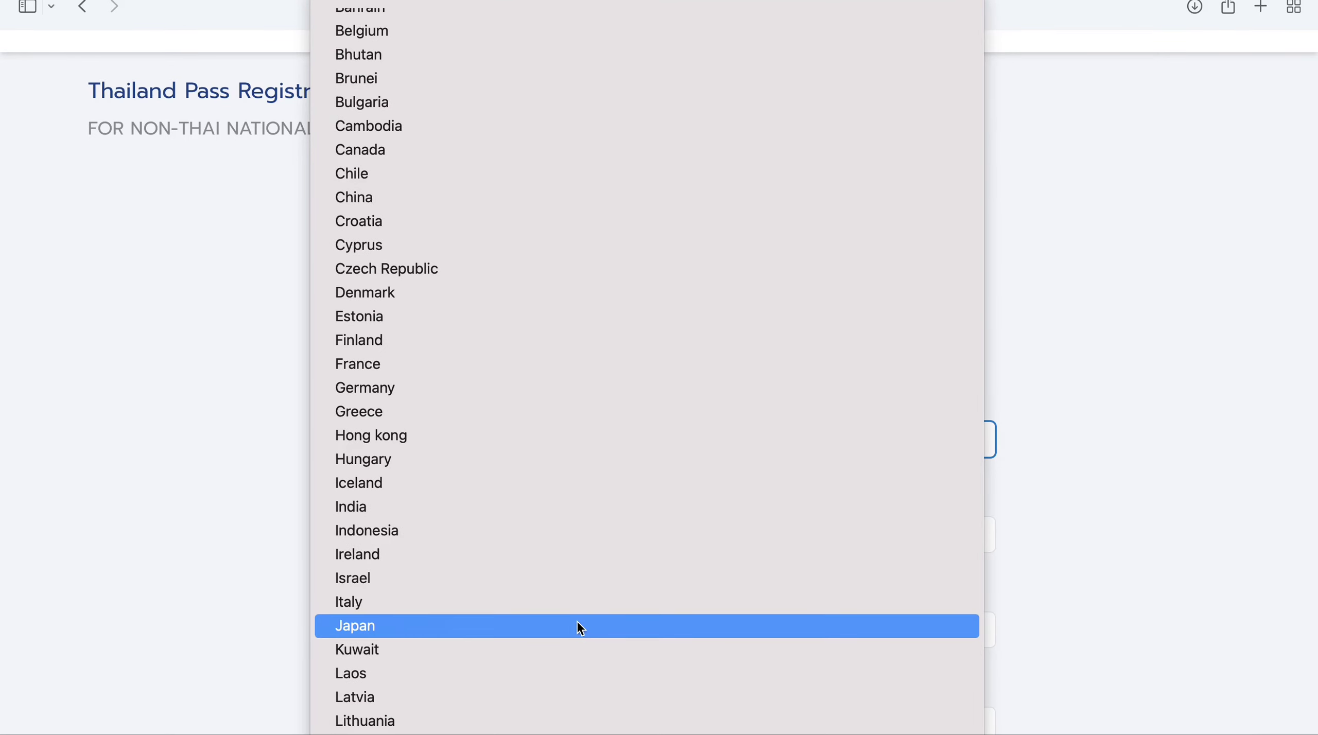
{"action": "left_click", "coordinate": [582, 604]}
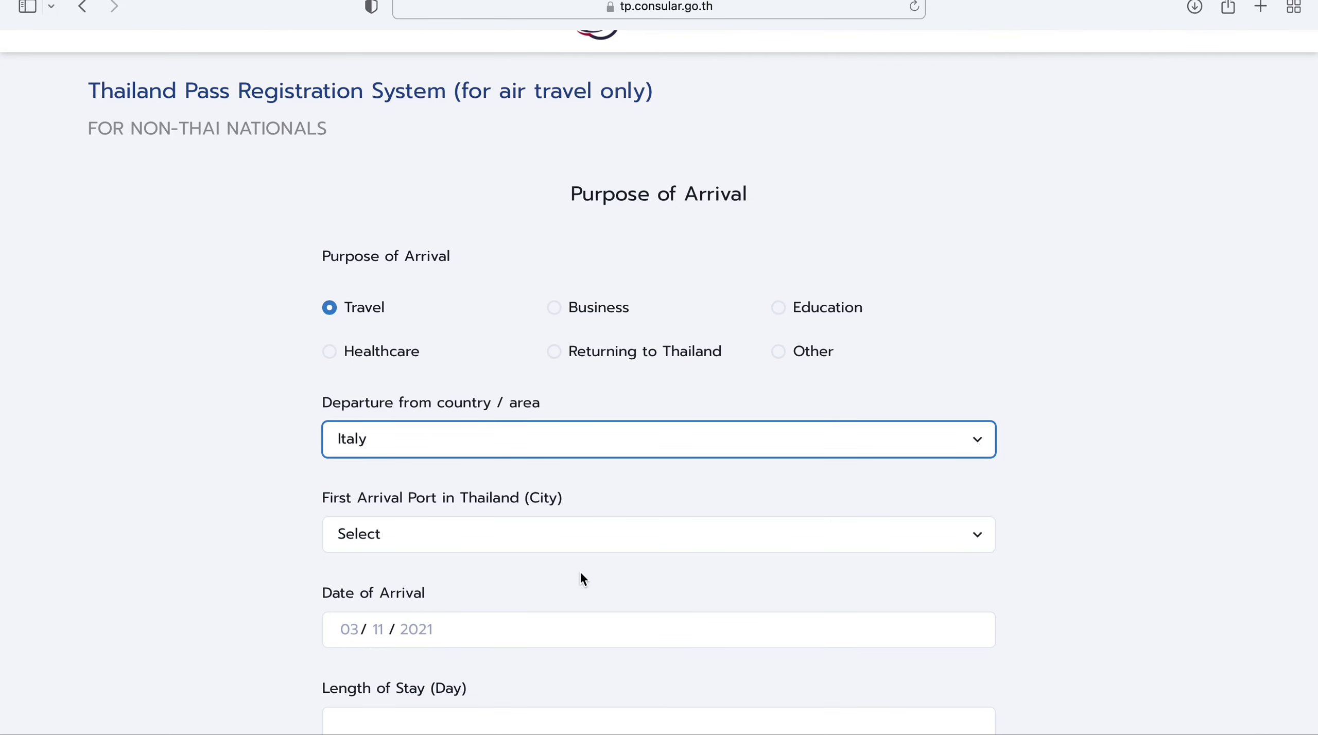
{"action": "left_click", "coordinate": [603, 533]}
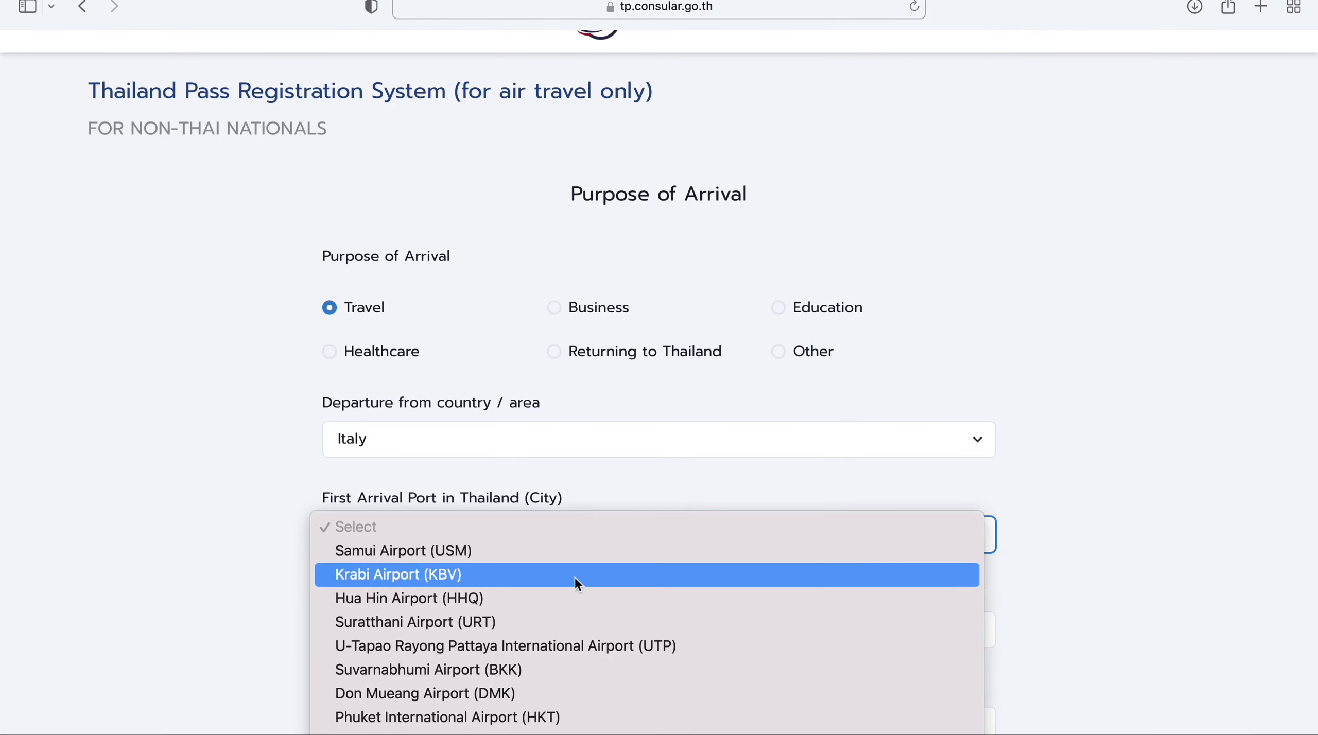
{"action": "left_click", "coordinate": [555, 669]}
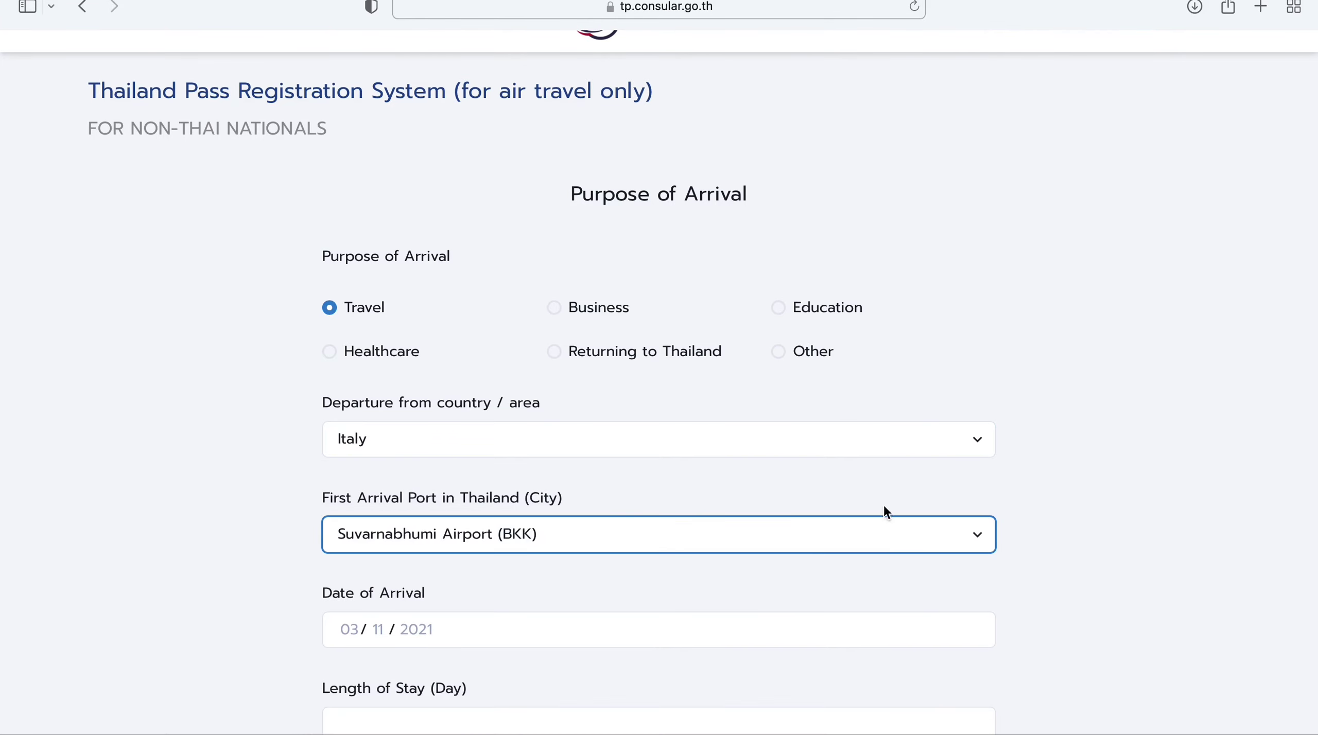
Step: Set the date of arrival to 15/01/2022 and the length of stay to 30 days
{"action": "scroll", "coordinate": [1114, 414], "scroll_direction": "down", "scroll_amount": 5}
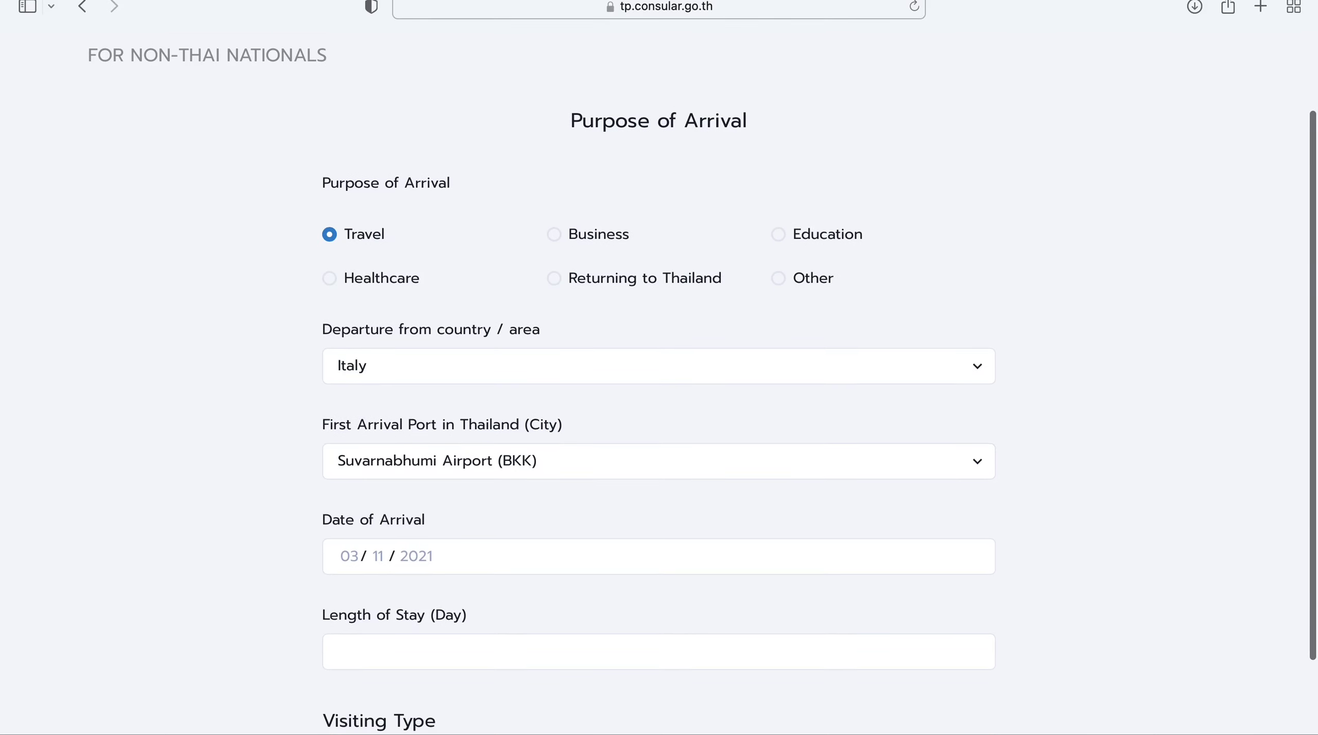
{"action": "left_click", "coordinate": [355, 413]}
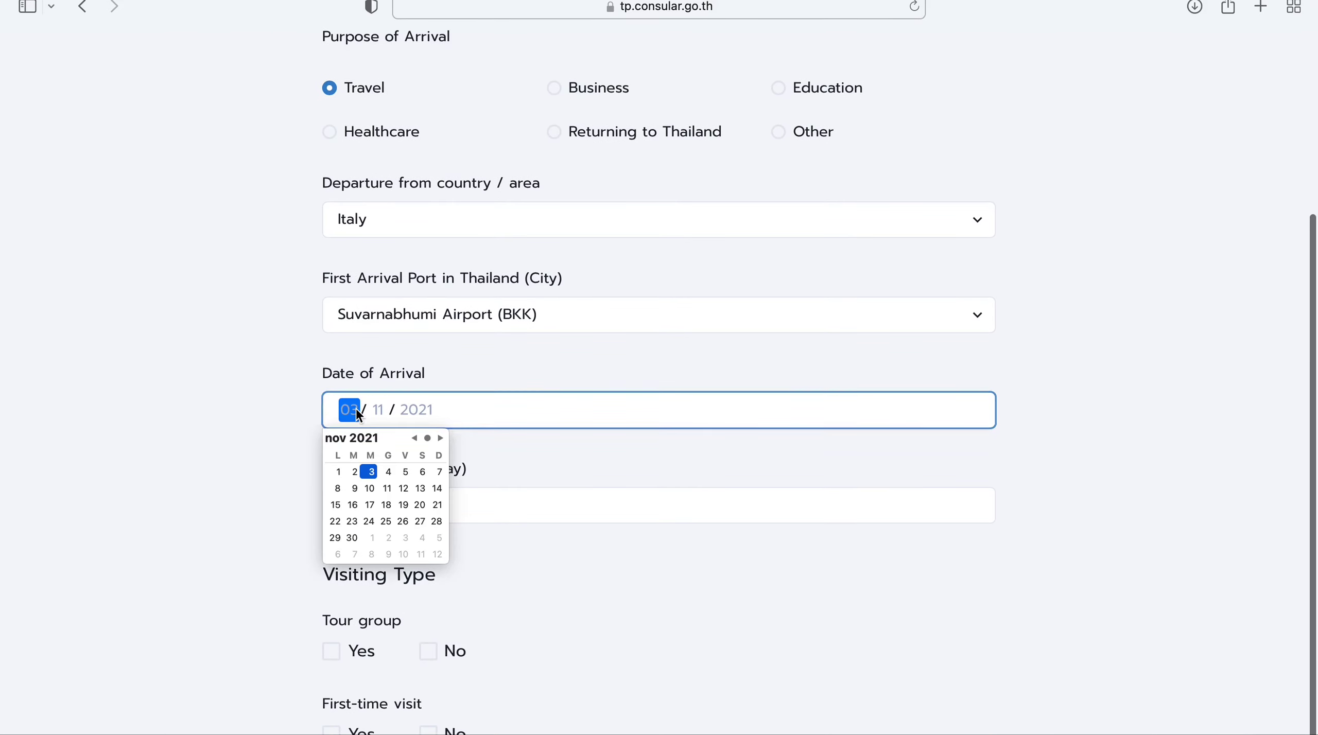
{"action": "left_click", "coordinate": [439, 439]}
{"action": "left_click", "coordinate": [441, 438]}
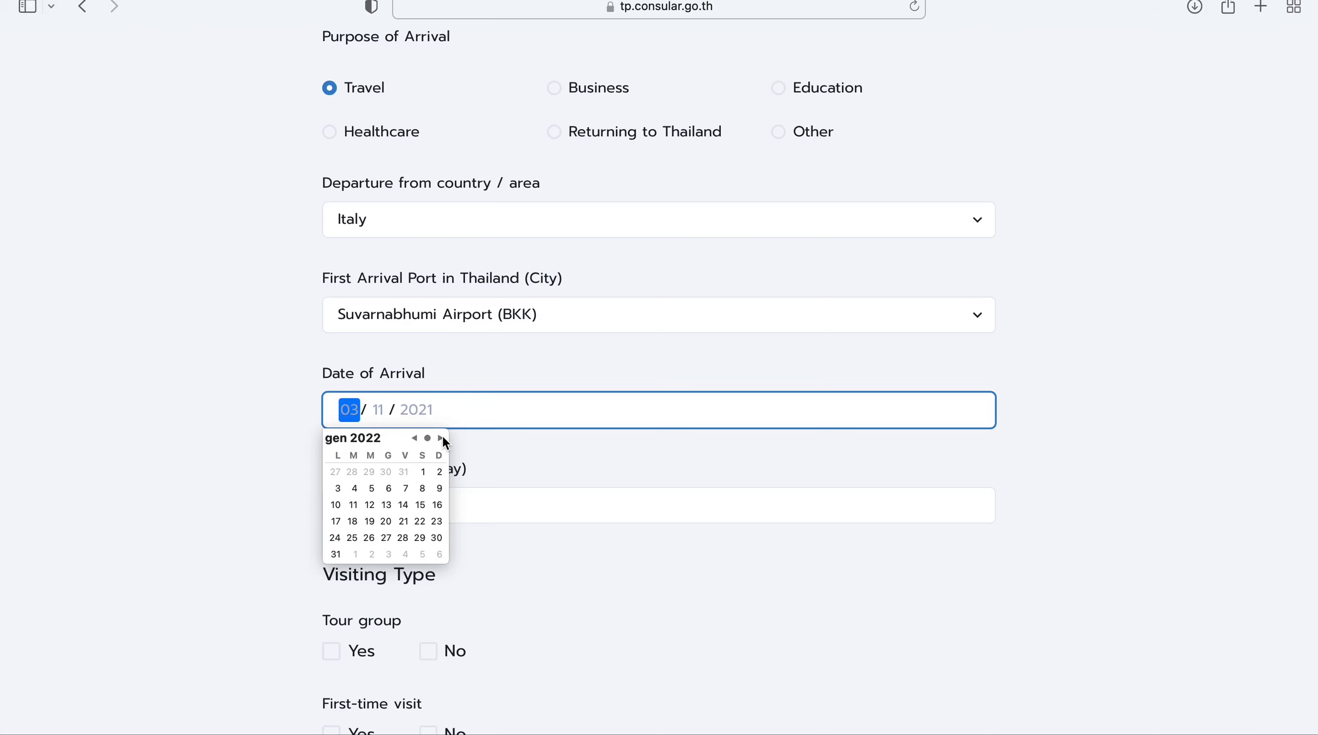
{"action": "left_click", "coordinate": [419, 506]}
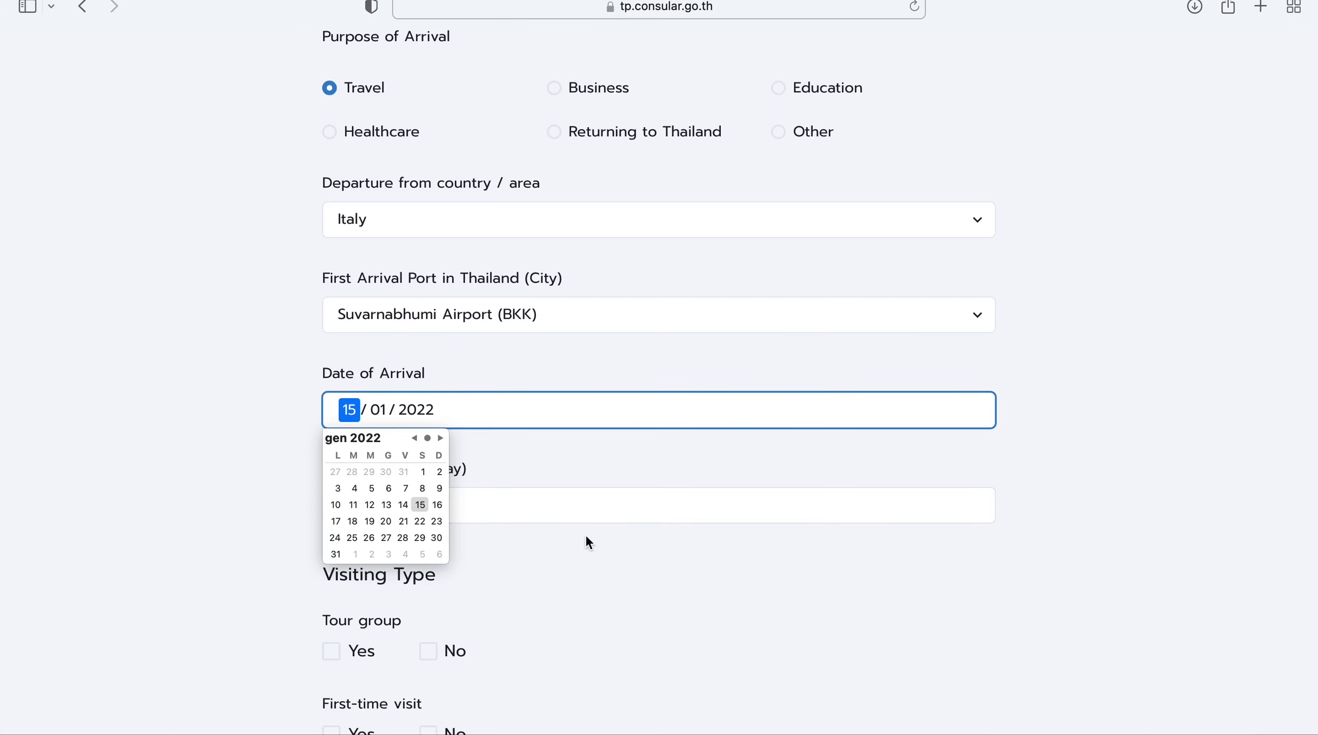
{"action": "left_click", "coordinate": [671, 466]}
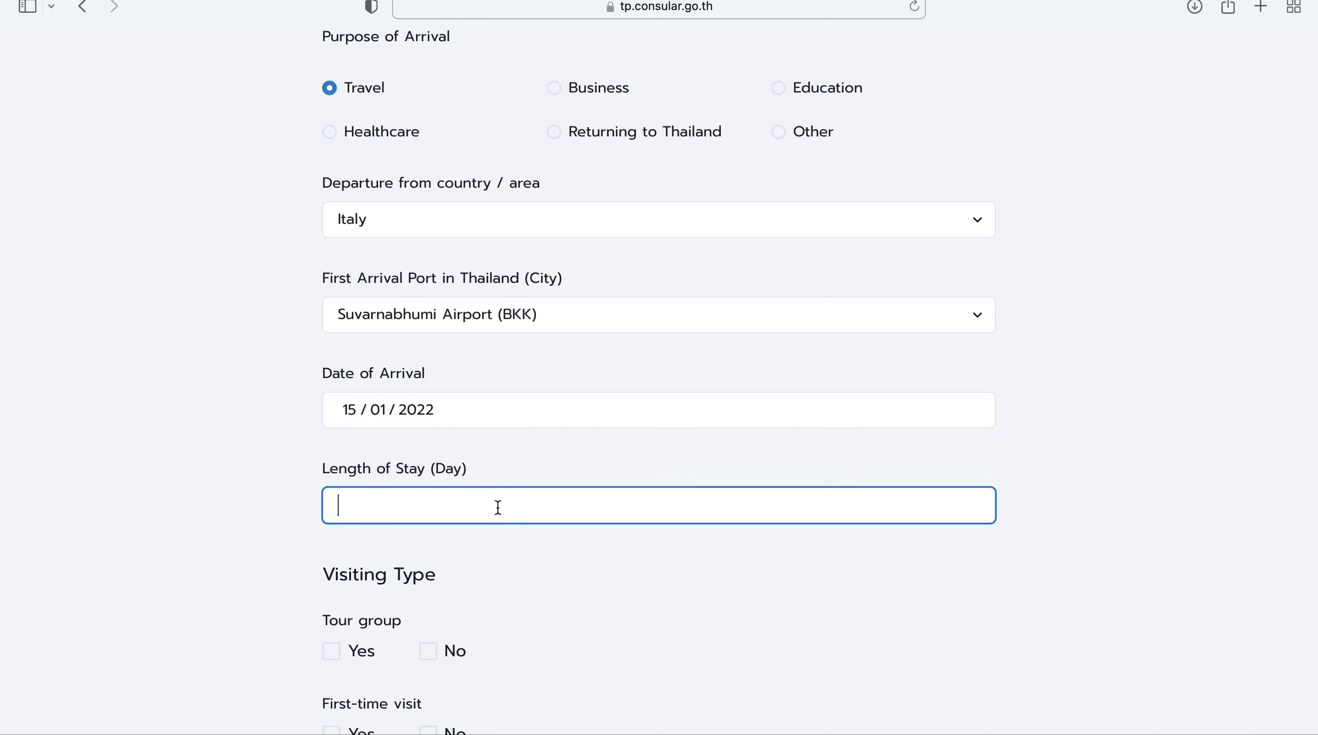
{"action": "type", "text": "30"}
Step: Answer No to both tour group and first-time visit, then submit the page and confirm the disease prevention compliance statement
{"action": "left_click", "coordinate": [441, 663]}
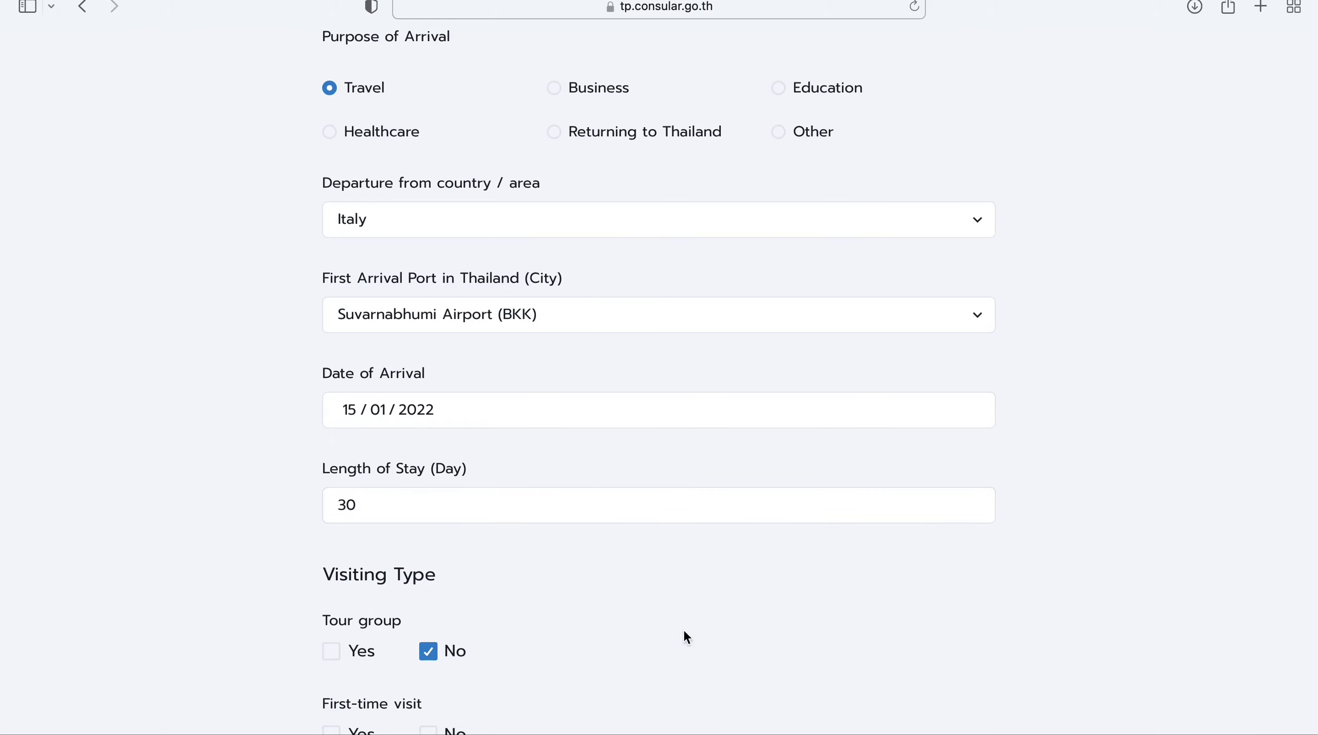
{"action": "scroll", "coordinate": [774, 618], "scroll_direction": "down", "scroll_amount": 2}
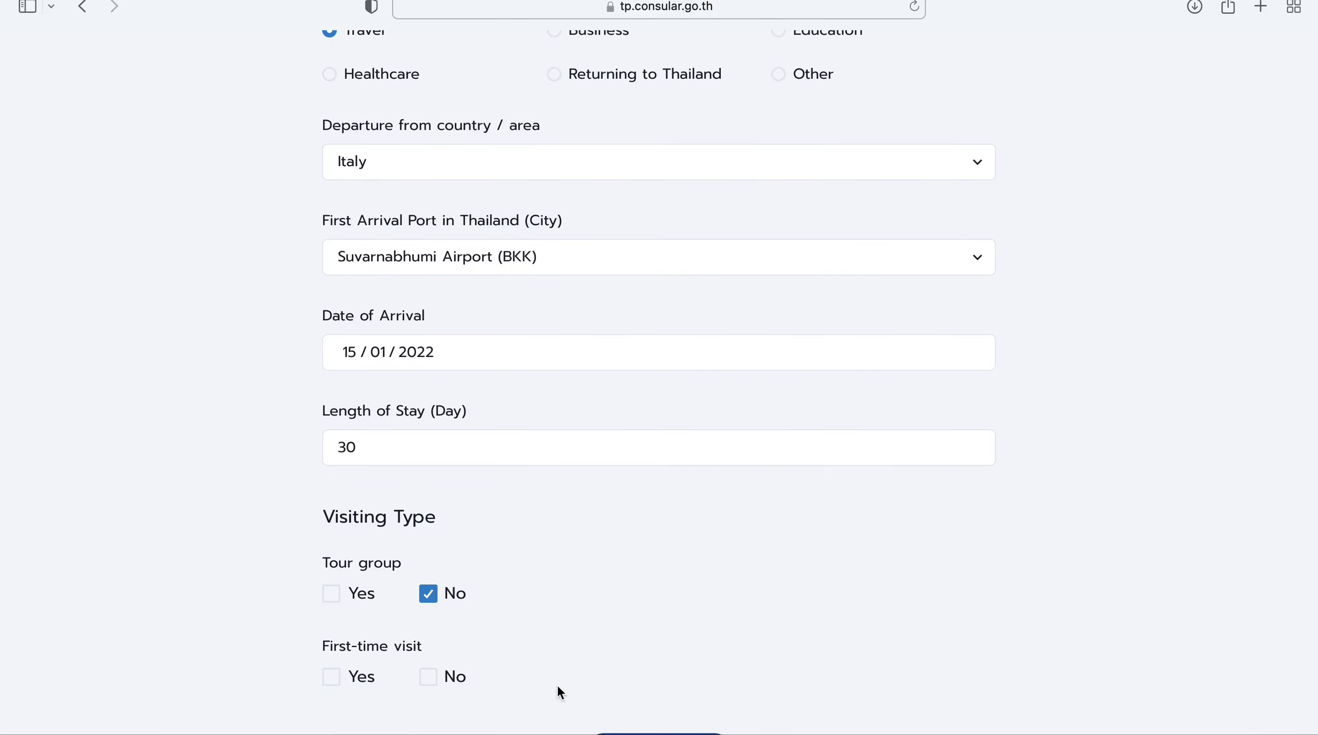
{"action": "left_click", "coordinate": [428, 679]}
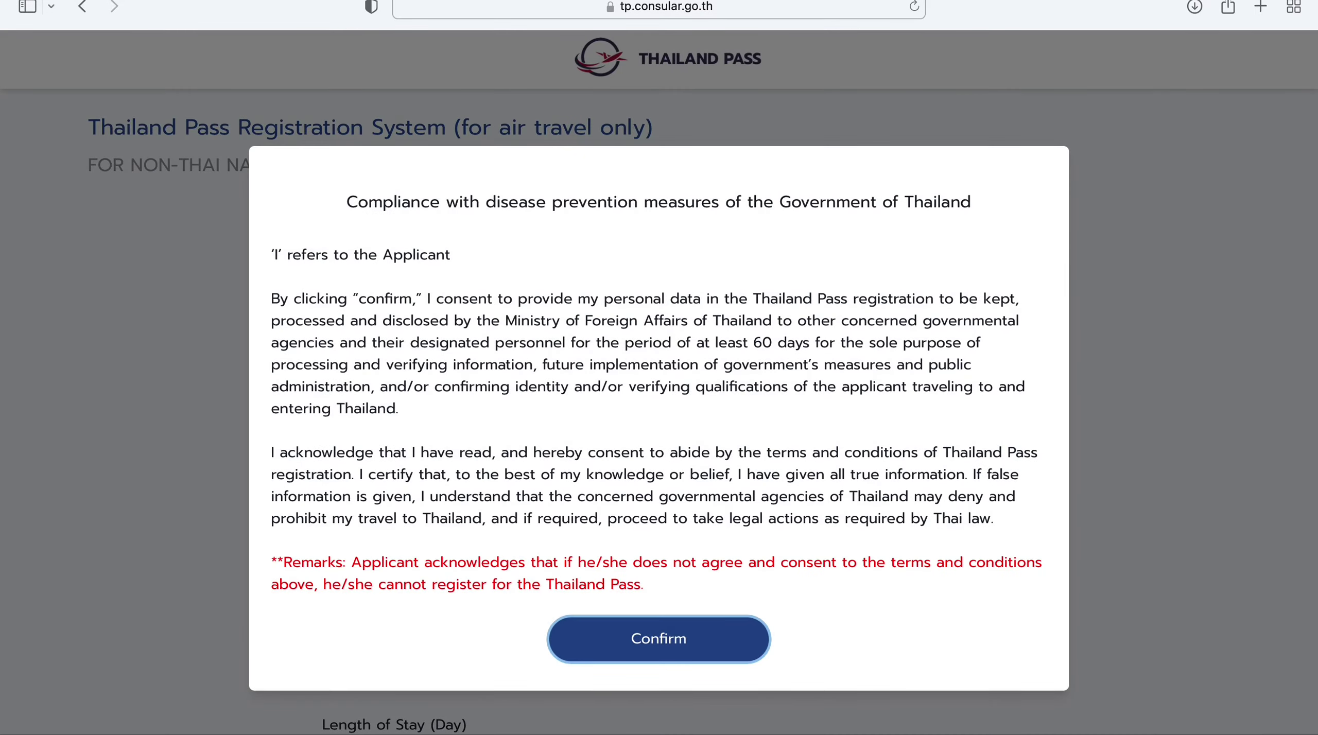
{"action": "left_click", "coordinate": [632, 638]}
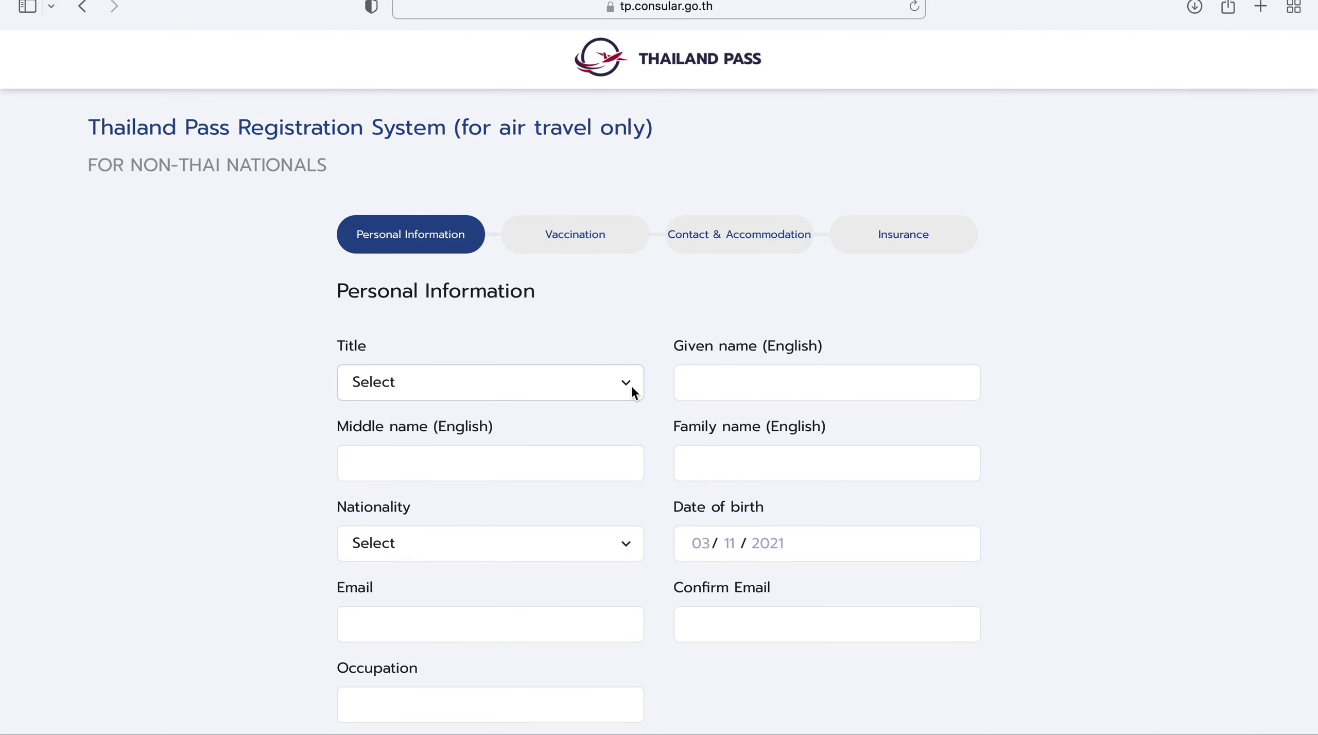
Step: Examine the Personal Information page, including the personal details, passport number and photo attachment, and dependent children sections
{"action": "scroll", "coordinate": [633, 391], "scroll_direction": "down", "scroll_amount": 6}
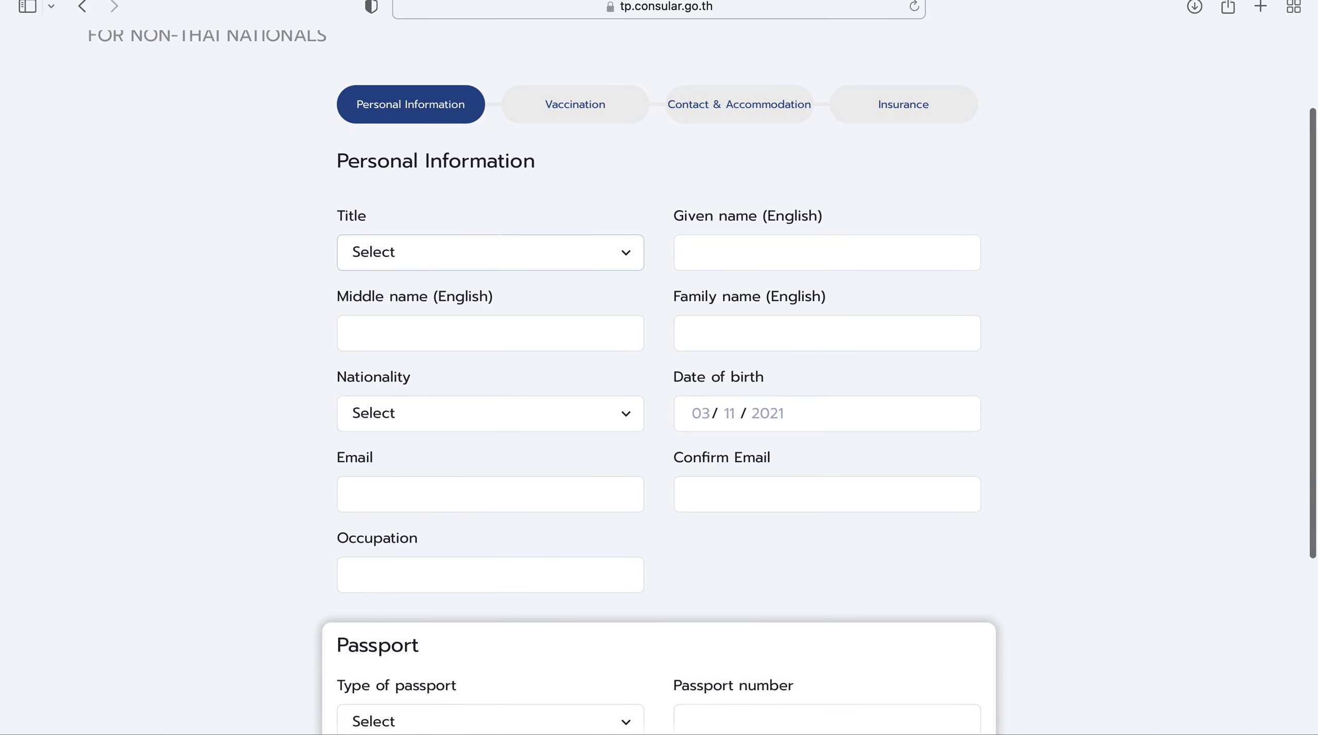
{"action": "scroll", "coordinate": [659, 381], "scroll_direction": "down", "scroll_amount": 5}
{"action": "scroll", "coordinate": [659, 381], "scroll_direction": "up", "scroll_amount": 4}
{"action": "scroll", "coordinate": [658, 380], "scroll_direction": "up", "scroll_amount": 5}
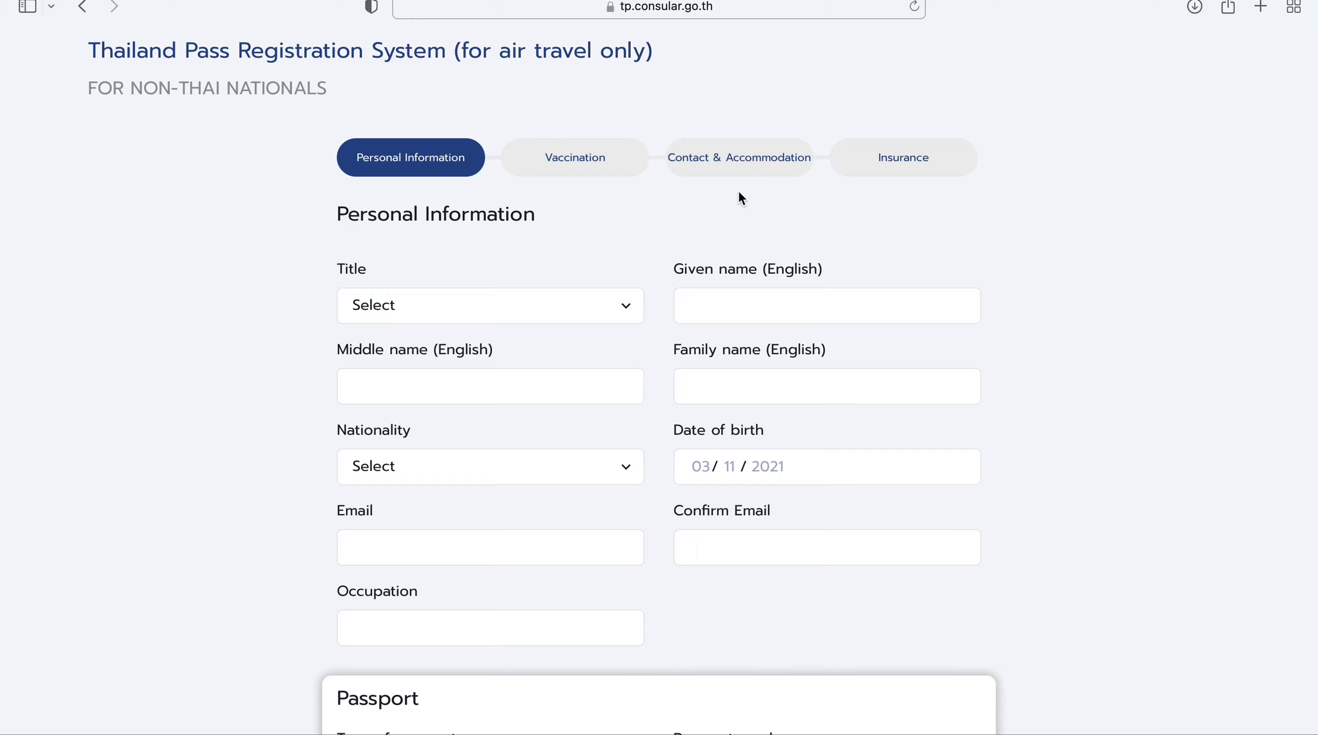
{"action": "scroll", "coordinate": [857, 180], "scroll_direction": "down", "scroll_amount": 3}
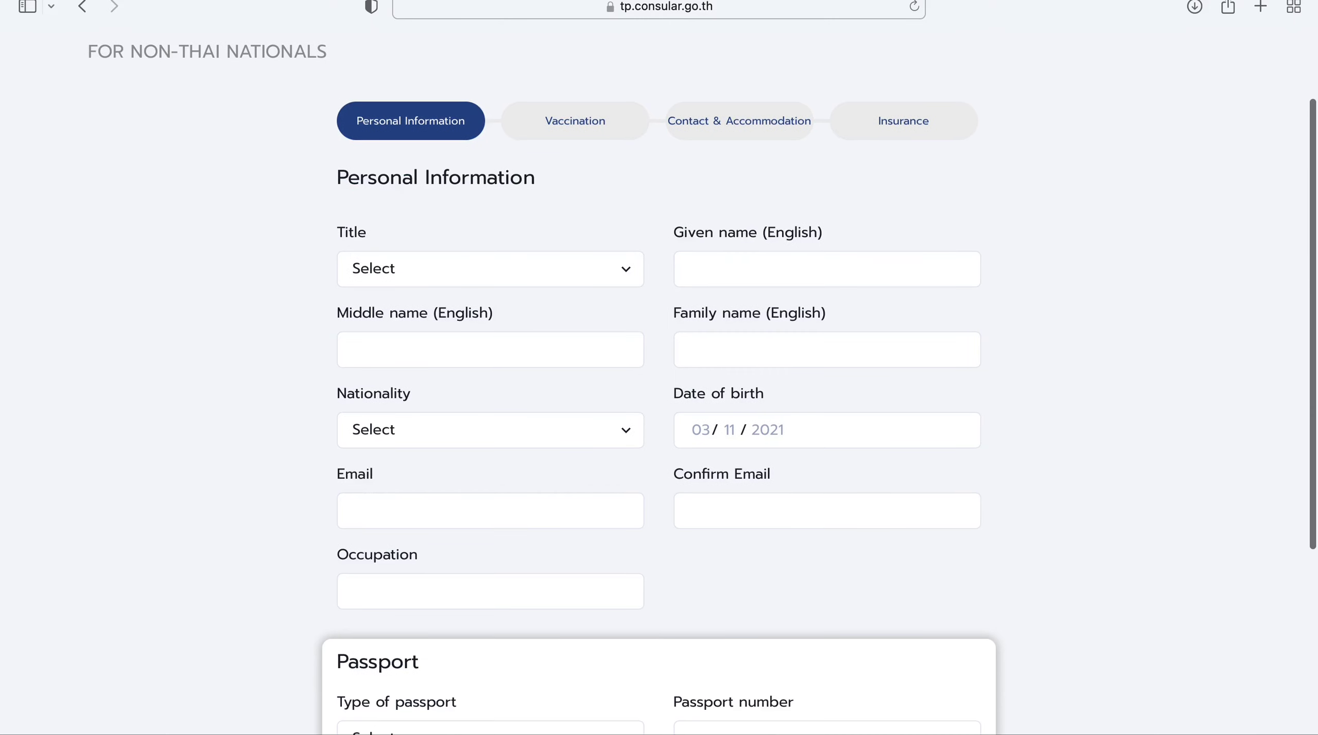
{"action": "scroll", "coordinate": [659, 381], "scroll_direction": "down", "scroll_amount": 10}
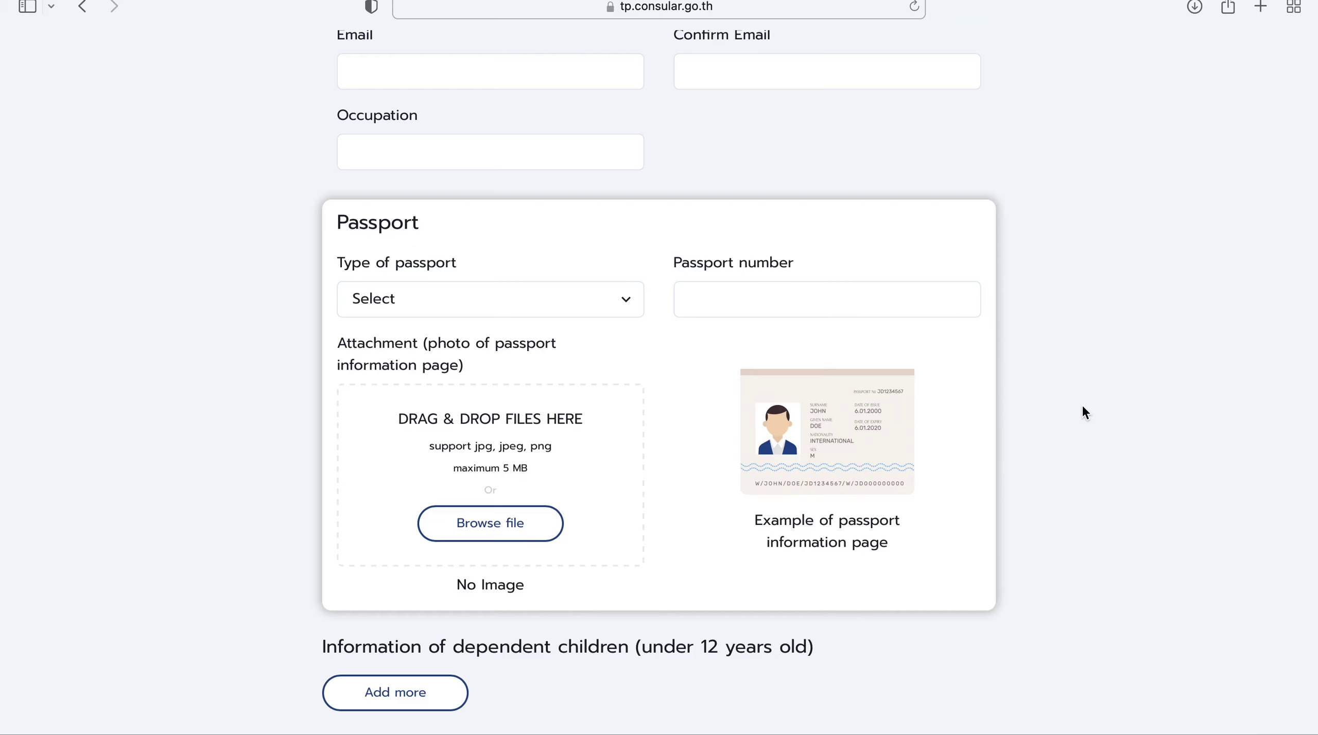
{"action": "scroll", "coordinate": [1082, 407], "scroll_direction": "up", "scroll_amount": 3}
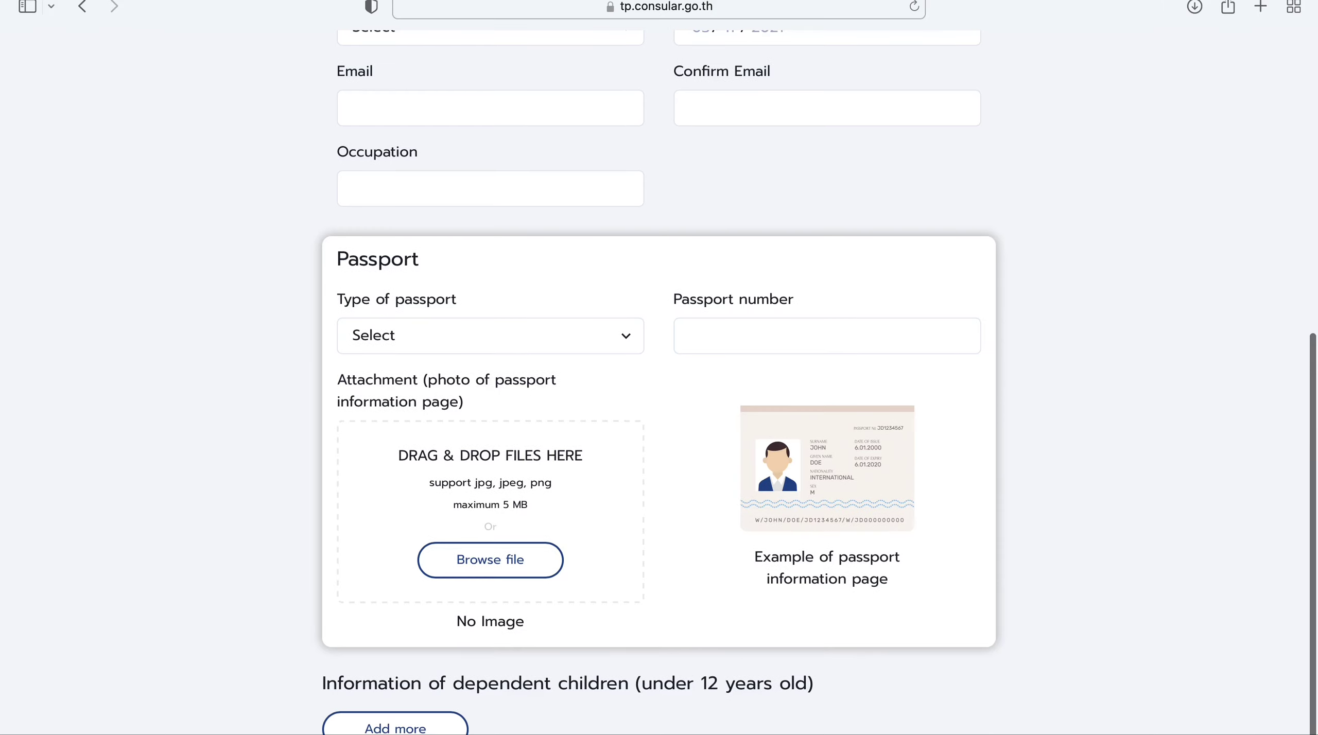
{"action": "scroll", "coordinate": [1082, 407], "scroll_direction": "up", "scroll_amount": 2}
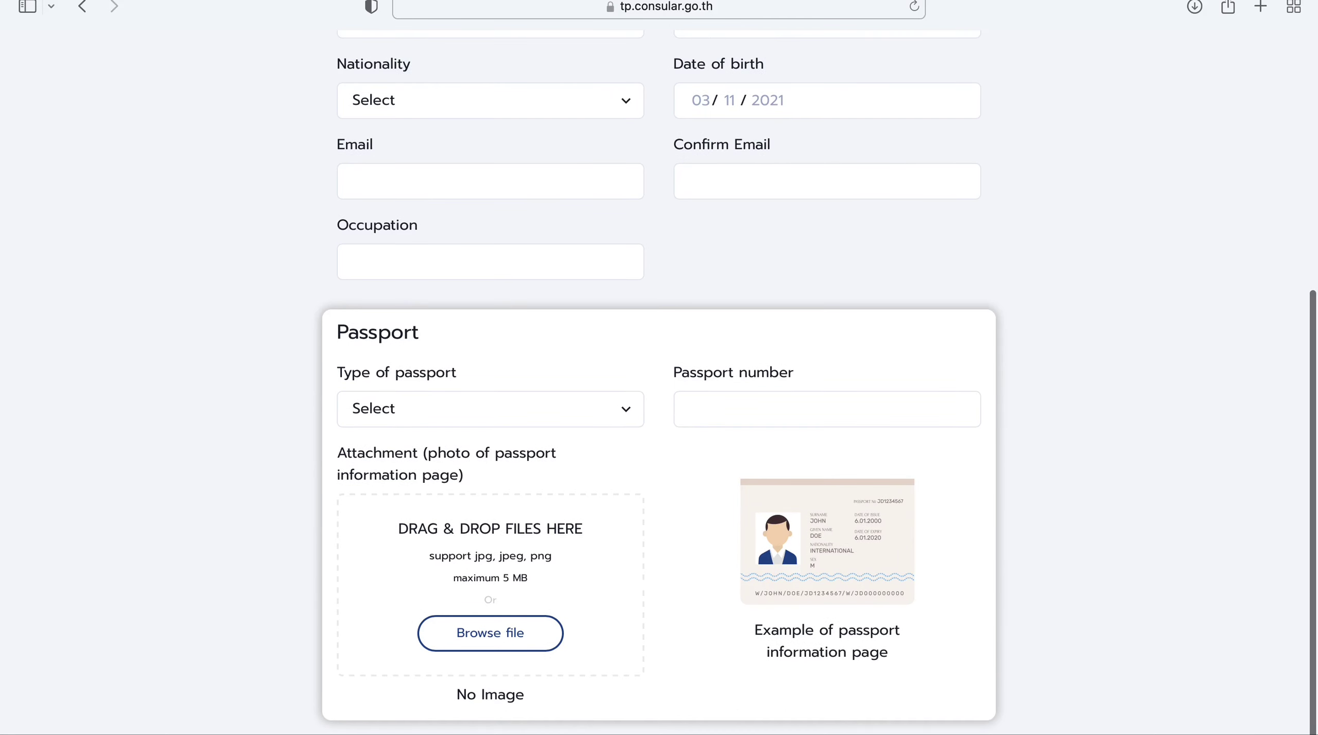
{"action": "scroll", "coordinate": [1082, 406], "scroll_direction": "up", "scroll_amount": 9}
{"action": "scroll", "coordinate": [1082, 406], "scroll_direction": "up", "scroll_amount": 4}
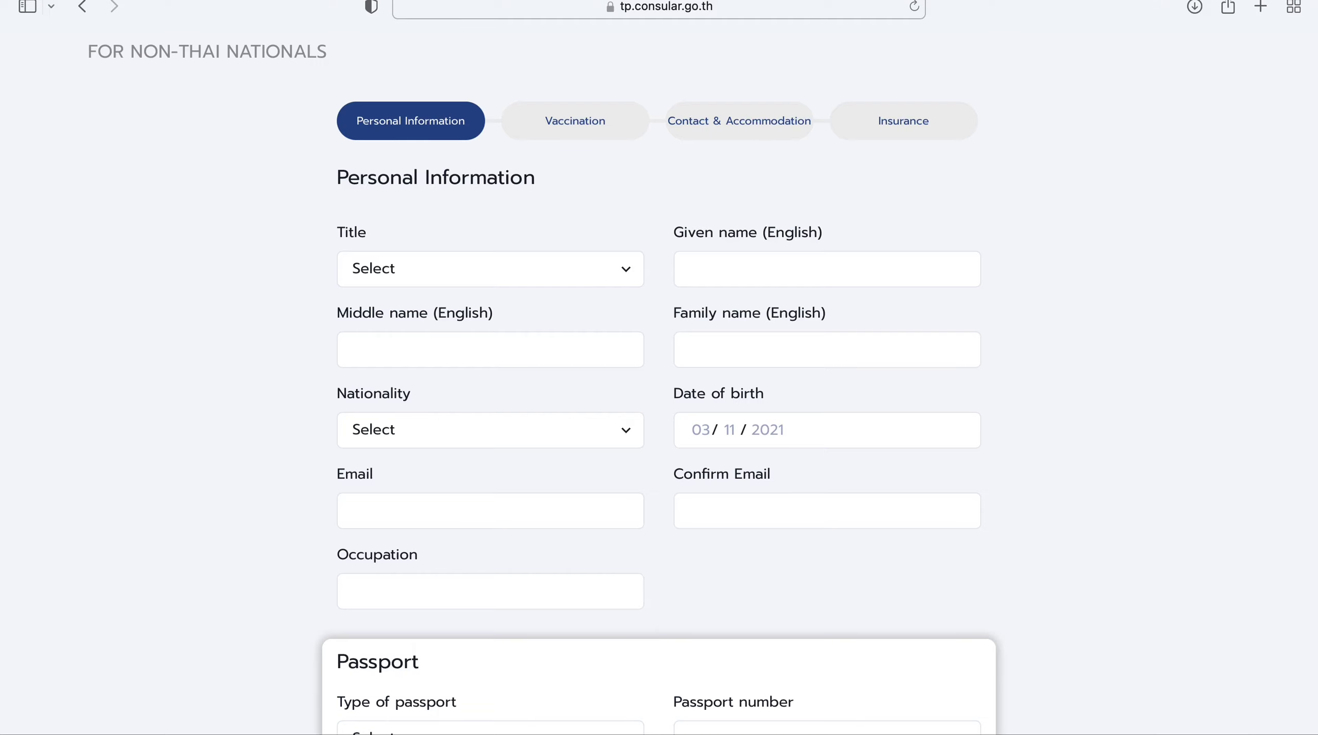
{"action": "scroll", "coordinate": [659, 361], "scroll_direction": "down", "scroll_amount": 2}
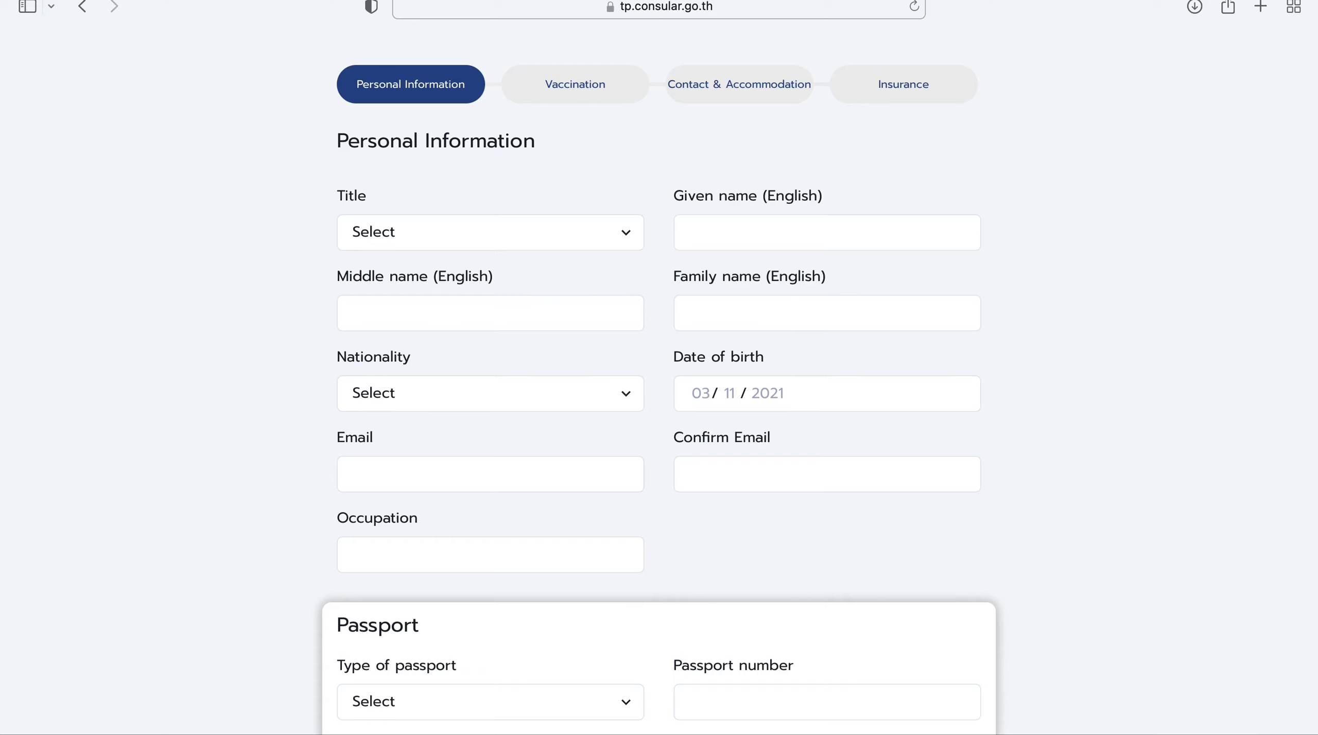
{"action": "scroll", "coordinate": [659, 381], "scroll_direction": "down", "scroll_amount": 10}
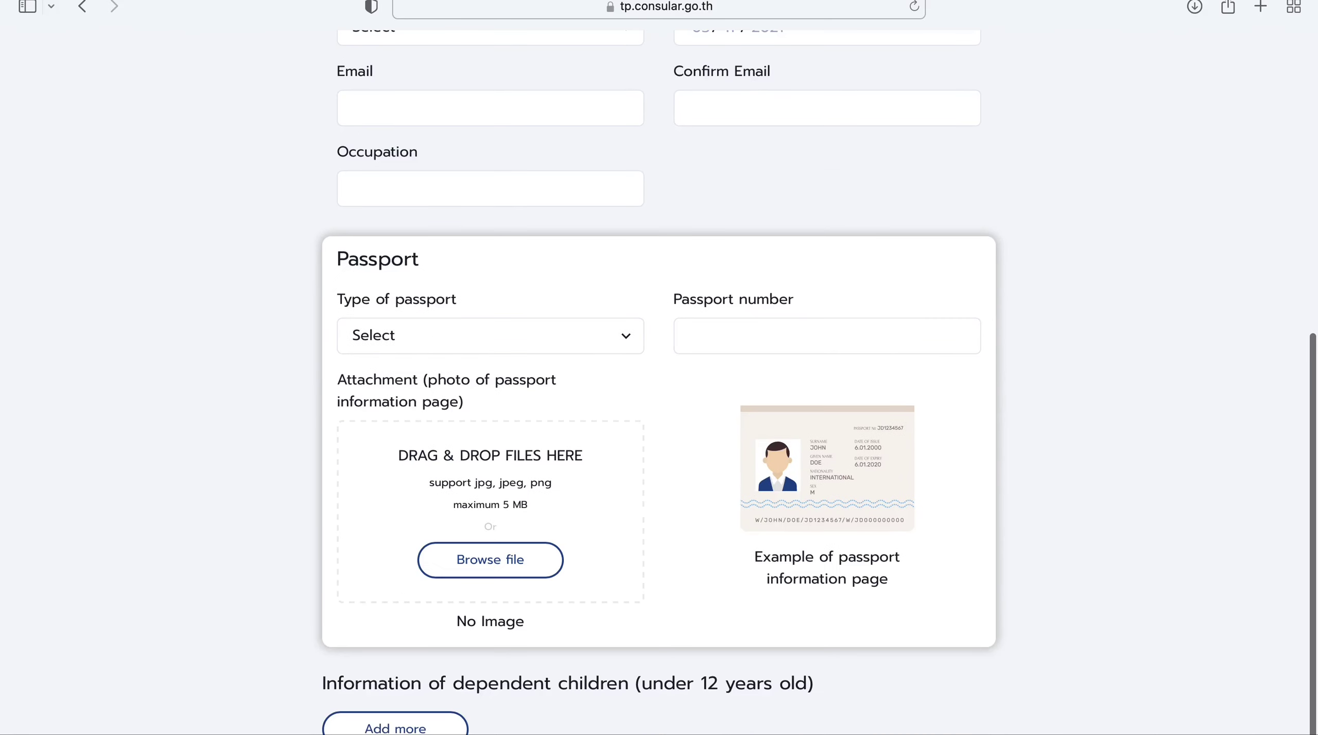
{"action": "scroll", "coordinate": [659, 381], "scroll_direction": "up", "scroll_amount": 15}
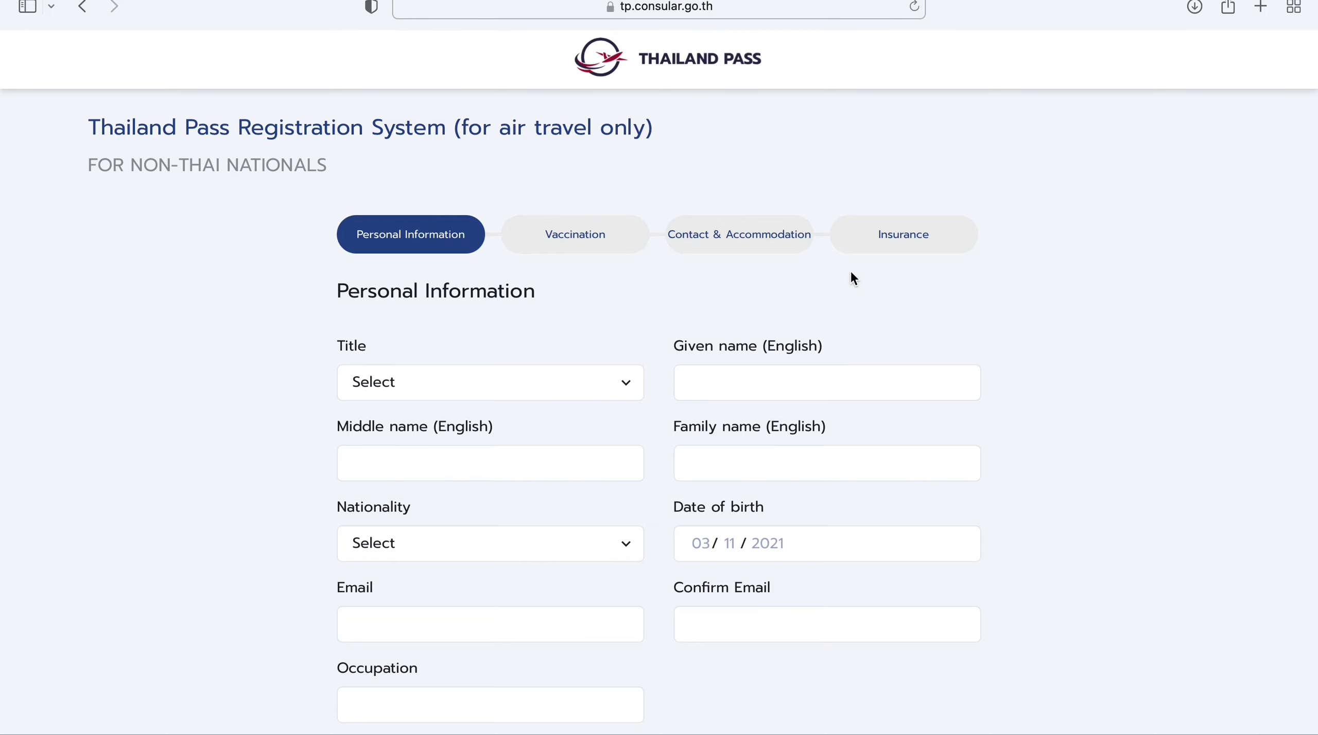
Step: Go back out of the Personal Information page and open a fresh Purpose of Arrival form
{"action": "left_click", "coordinate": [83, 12]}
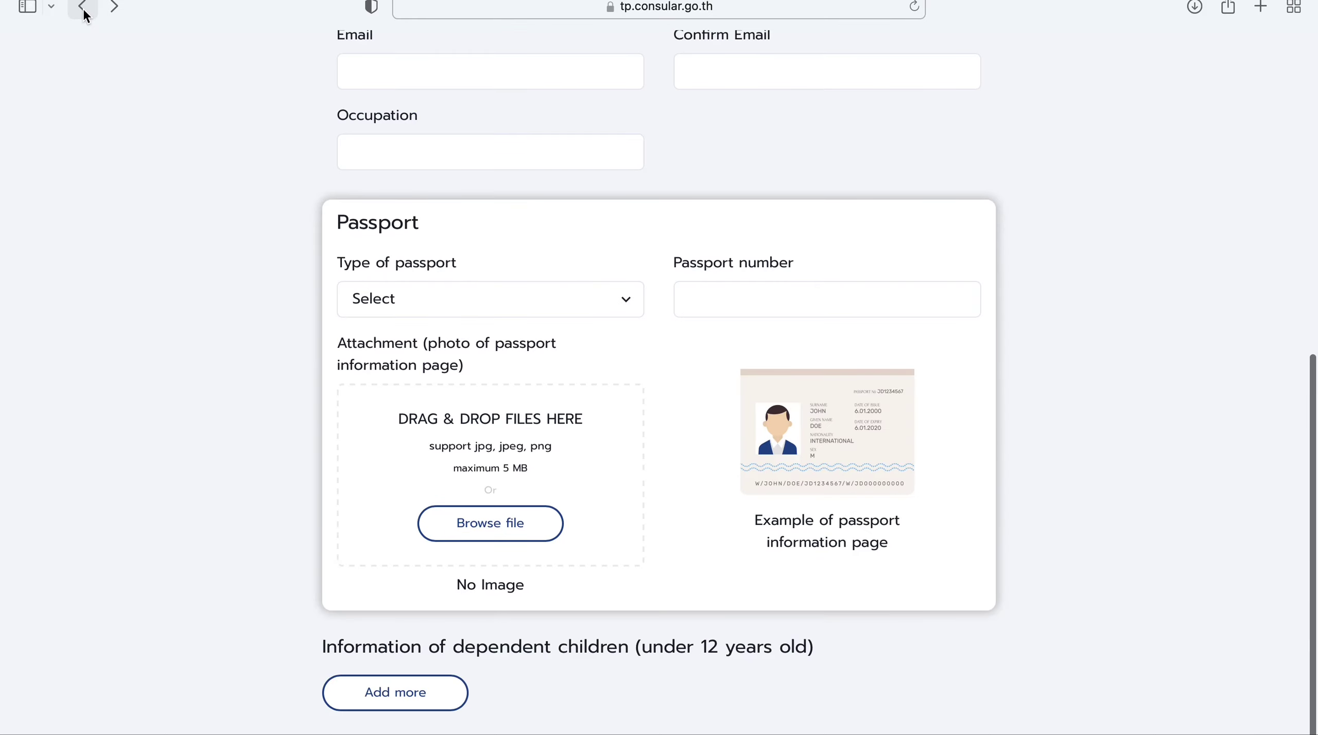
{"action": "left_click", "coordinate": [83, 12]}
{"action": "left_click", "coordinate": [597, 529]}
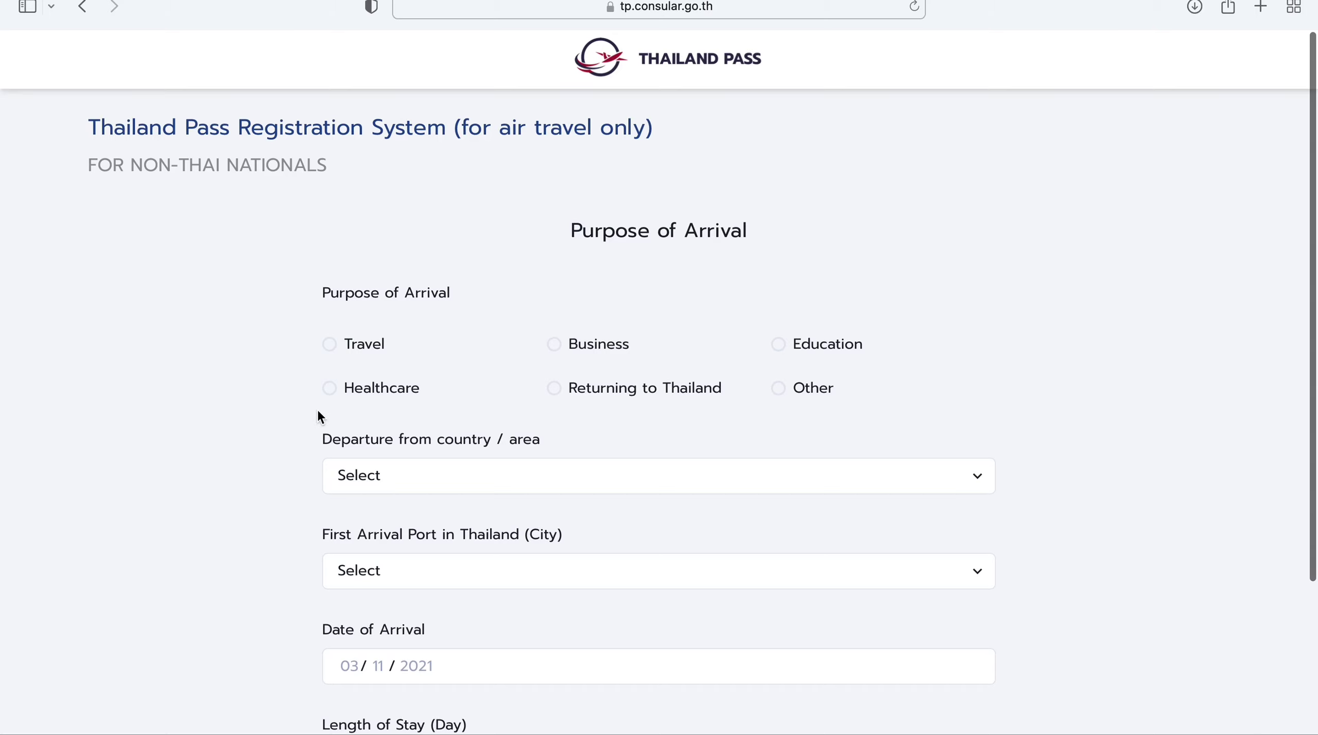